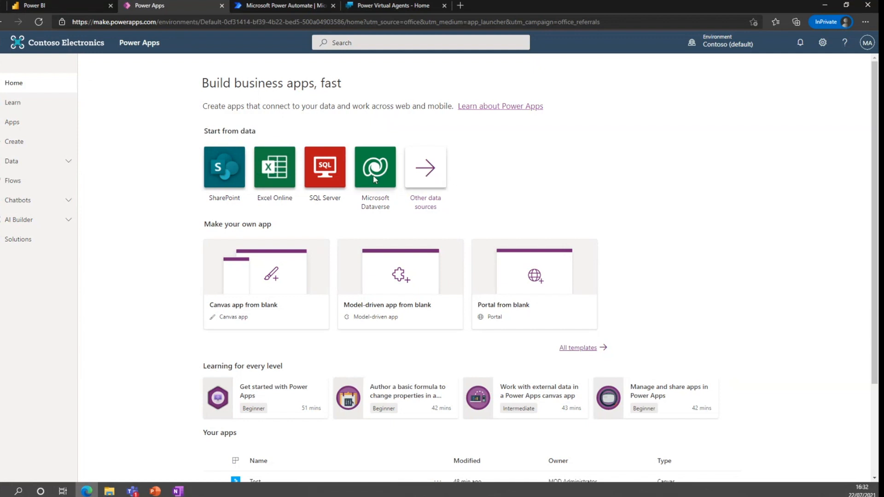
Start an app from Excel Online, browse the list of available connections, and return to the home page
left_click(282, 179)
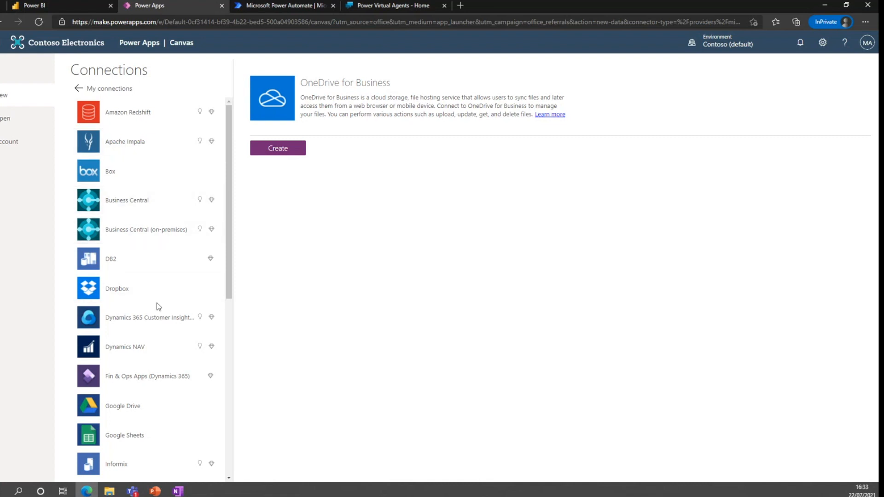
scroll(148, 290, "down", 2)
scroll(149, 293, "down", 5)
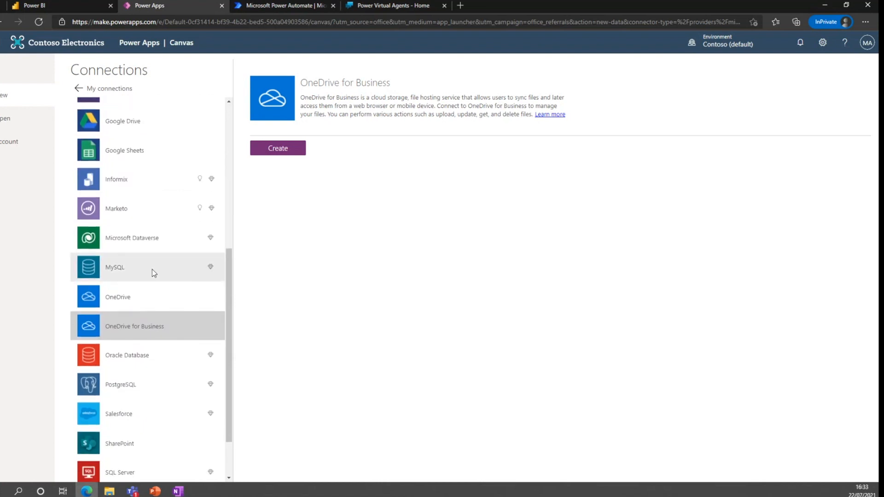
scroll(152, 269, "down", 2)
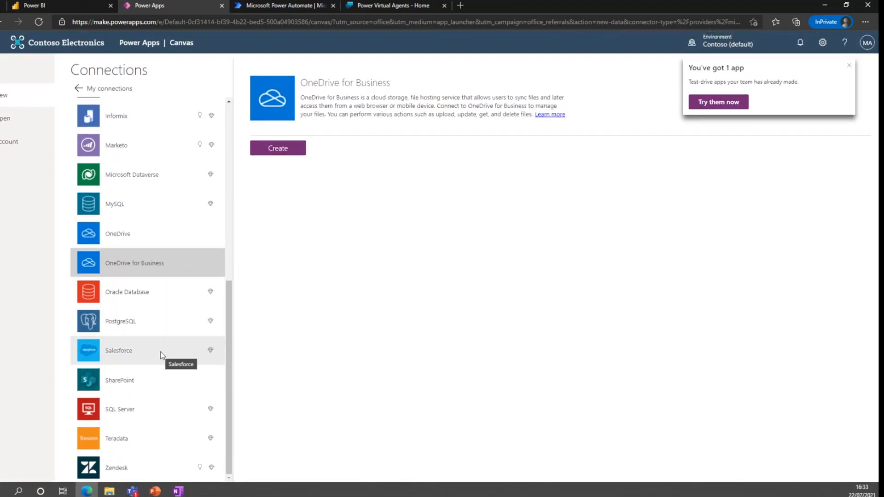
scroll(163, 350, "up", 7)
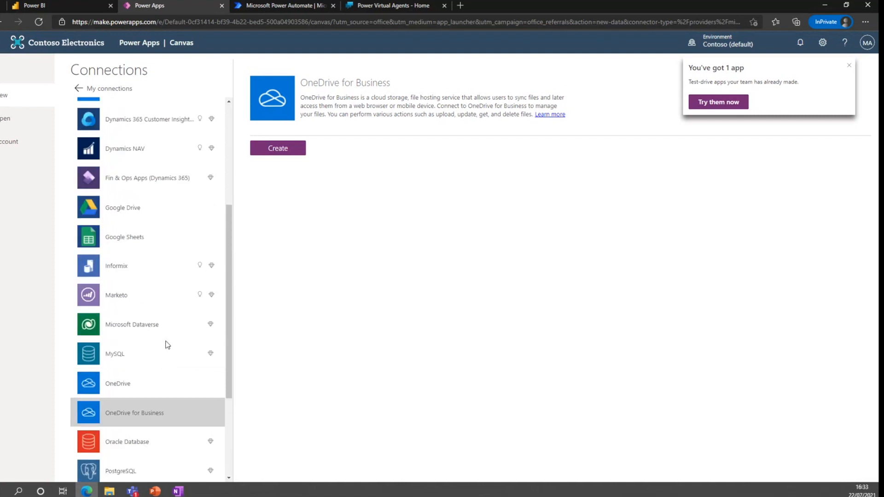
left_click(78, 88)
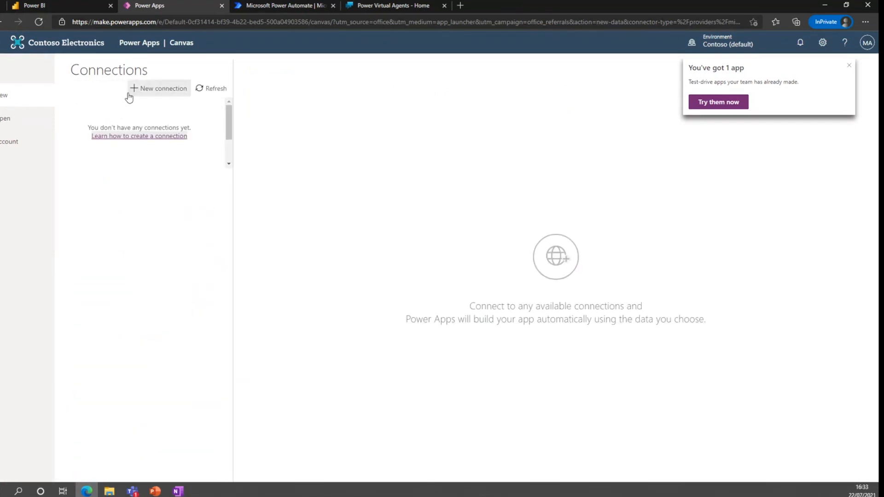
left_click(2, 23)
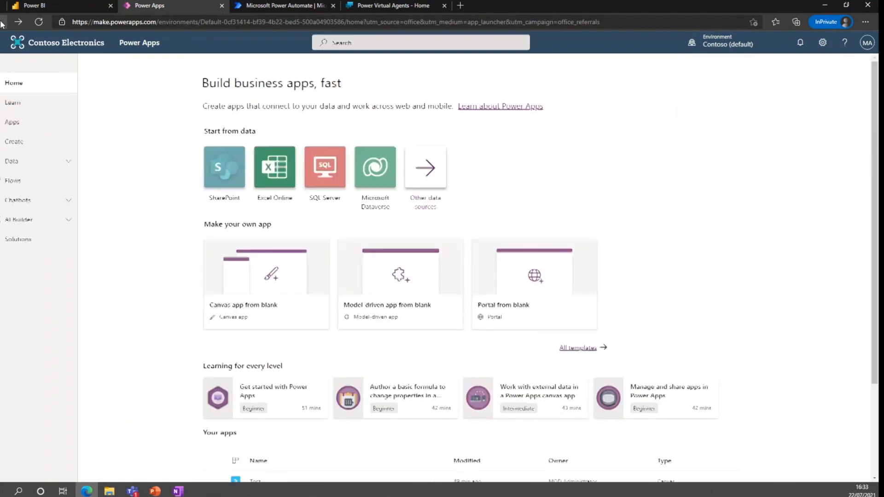
Create a canvas app from SharePoint data using the Design Ideas list on the Mark 8 Project Team site
left_click(224, 168)
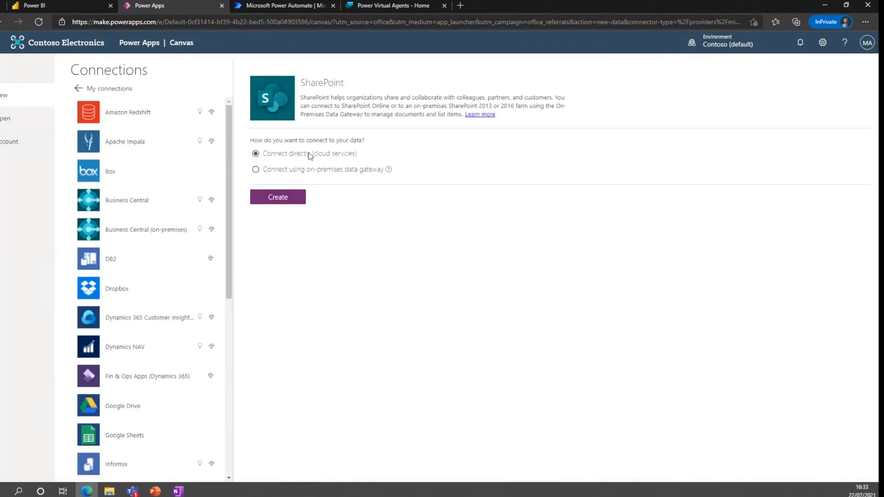
left_click(285, 202)
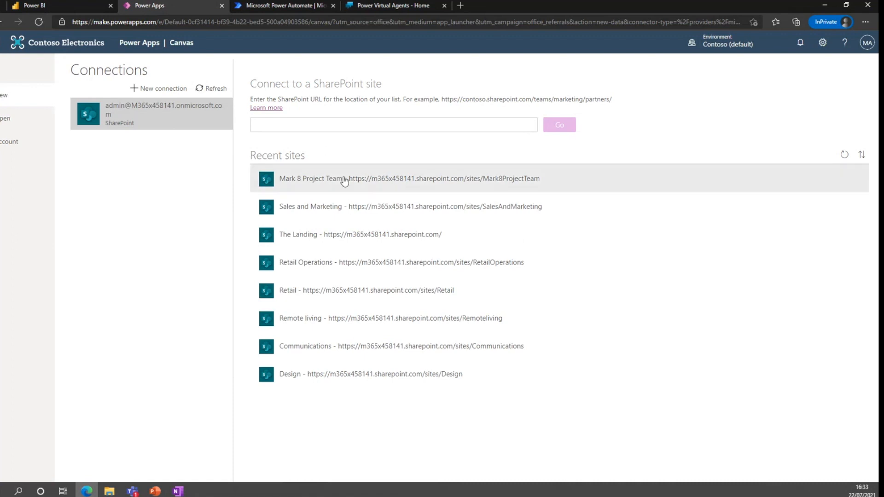
left_click(329, 184)
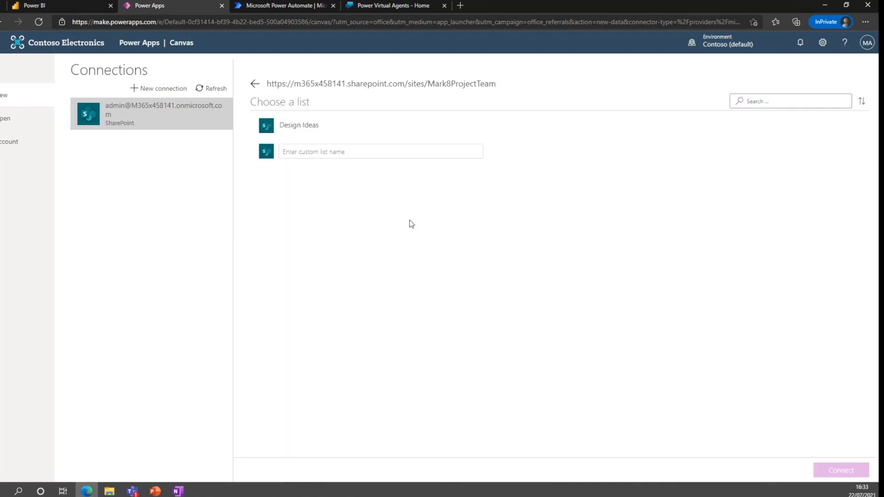
left_click(300, 126)
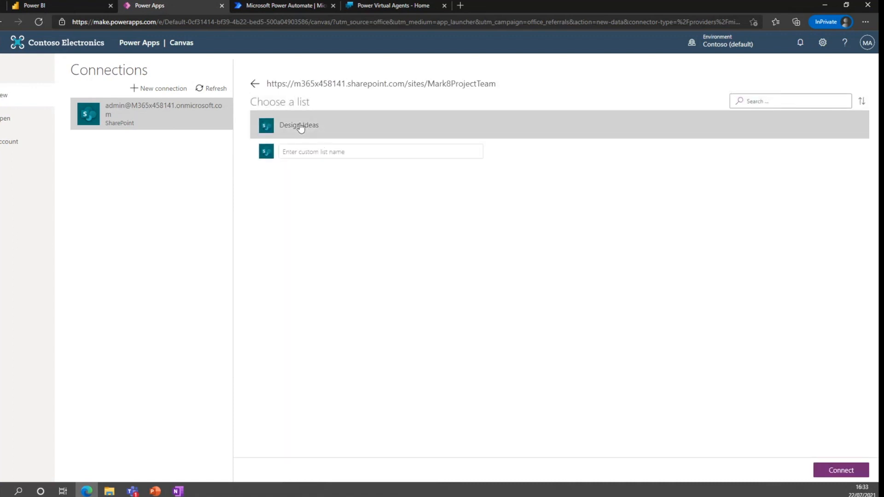
left_click(834, 470)
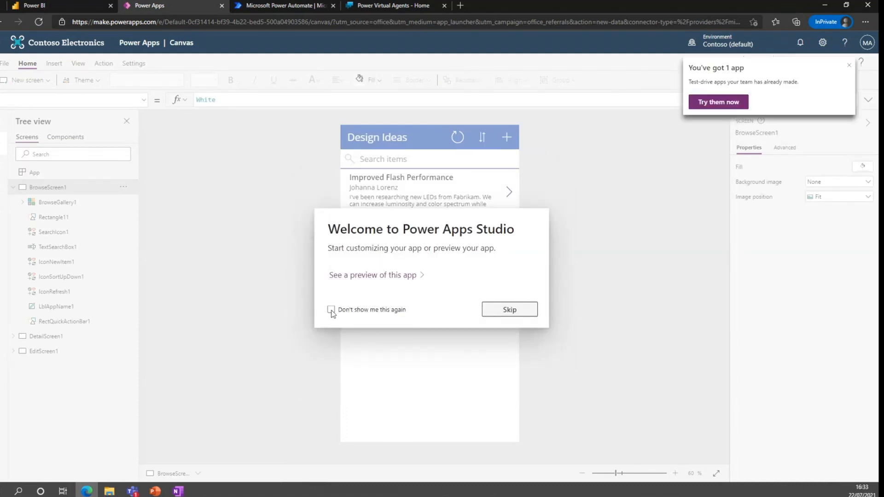
left_click(503, 310)
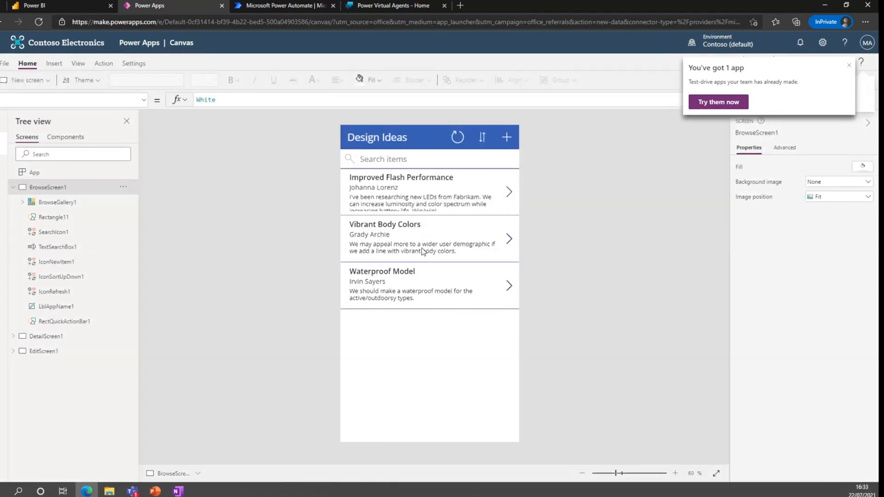
Select the browse gallery to inspect its properties and dismiss the notification
left_click(446, 246)
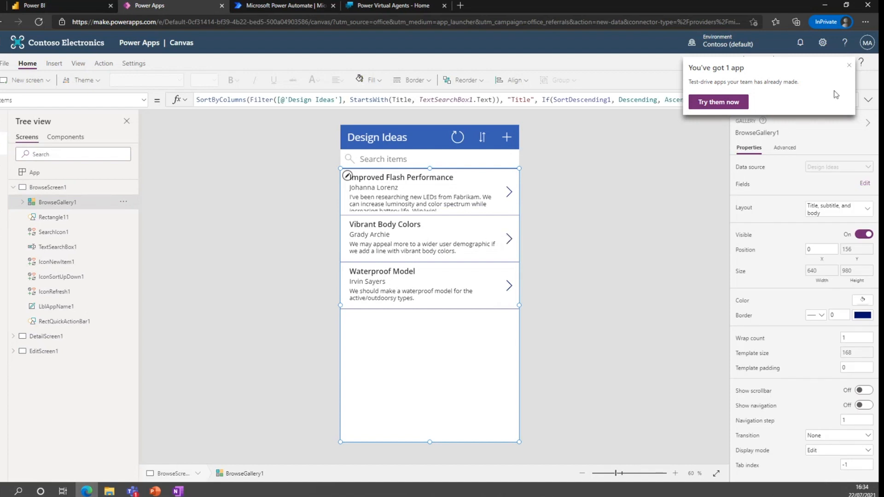
left_click(850, 67)
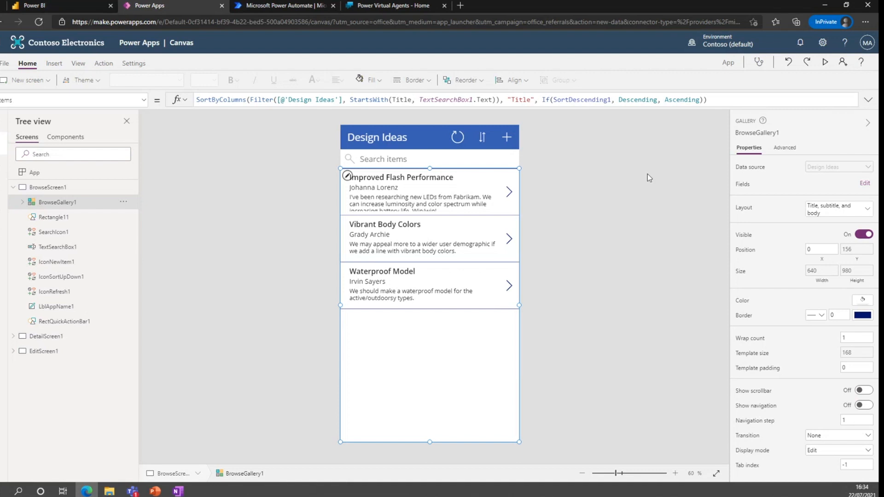
left_click(506, 137)
left_click(545, 146)
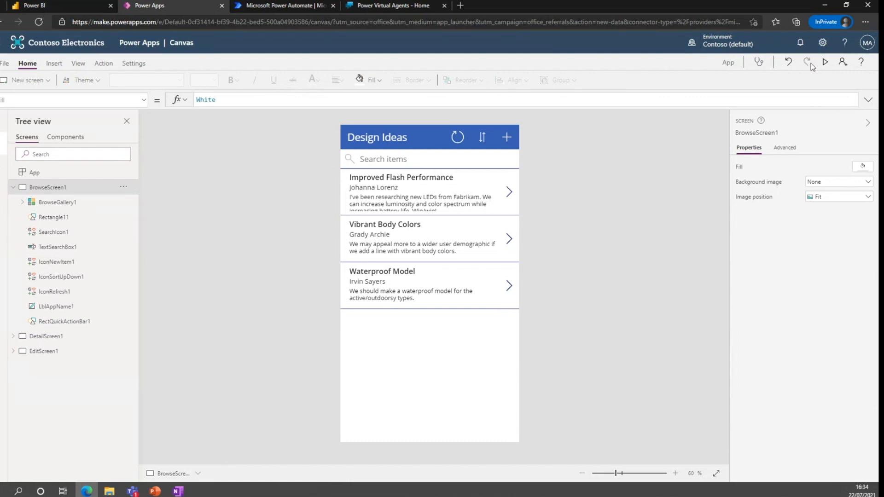
Preview the app and open the details of each design idea in turn
left_click(825, 62)
left_click(538, 146)
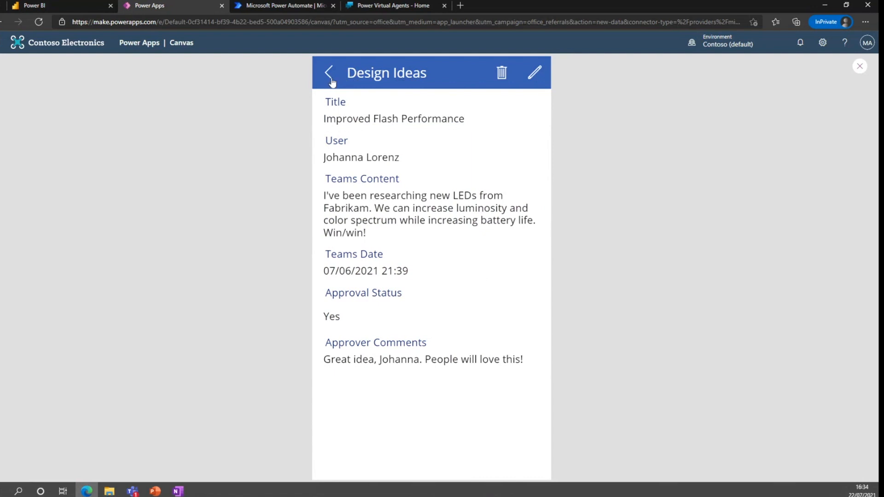
left_click(330, 79)
left_click(538, 206)
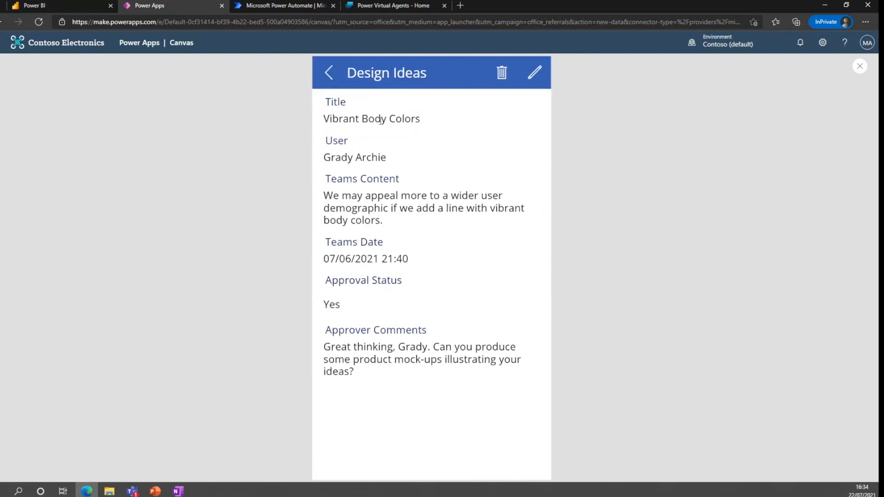
left_click(336, 77)
left_click(537, 269)
left_click(329, 79)
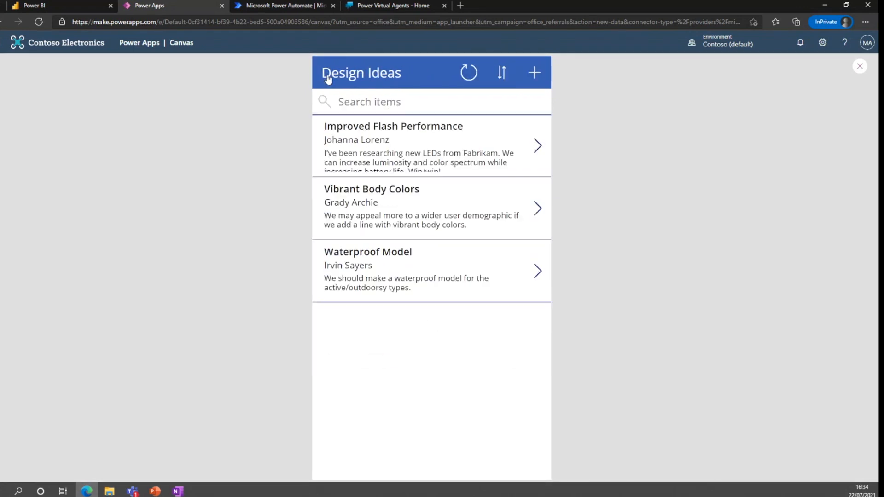
Open the new item form in the preview, review its fields, and cancel it
left_click(534, 73)
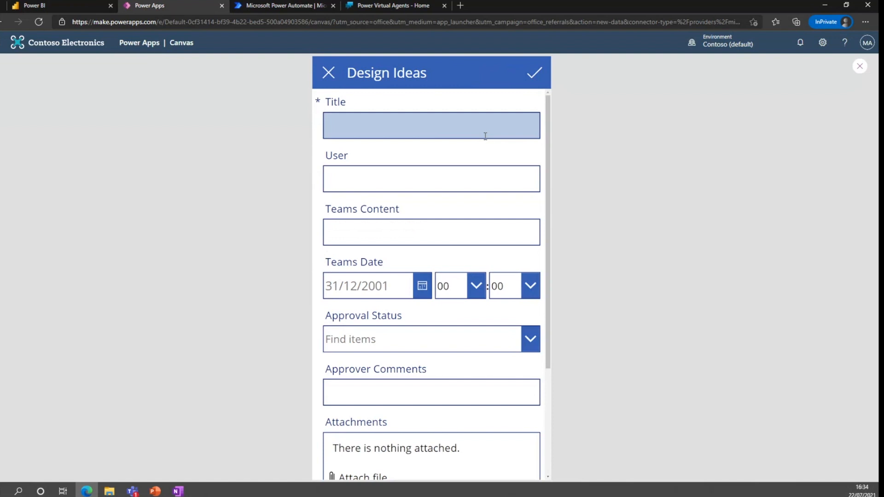
left_click(435, 131)
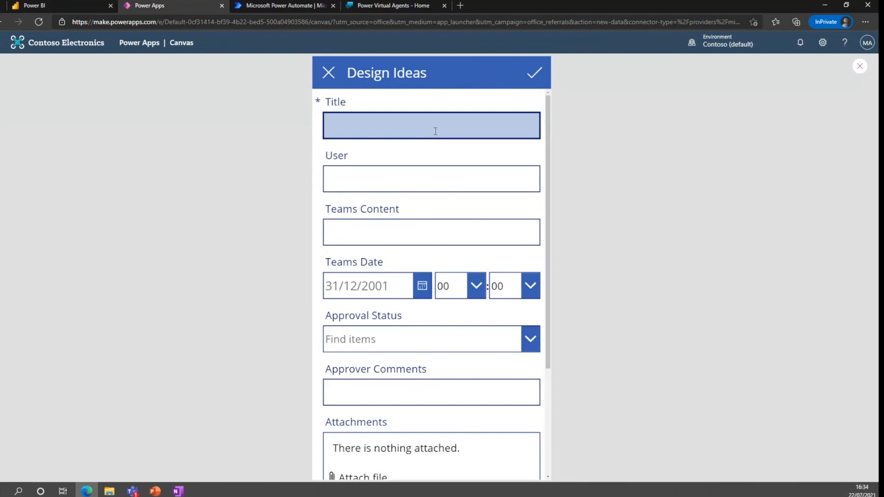
scroll(435, 131, "down", 3)
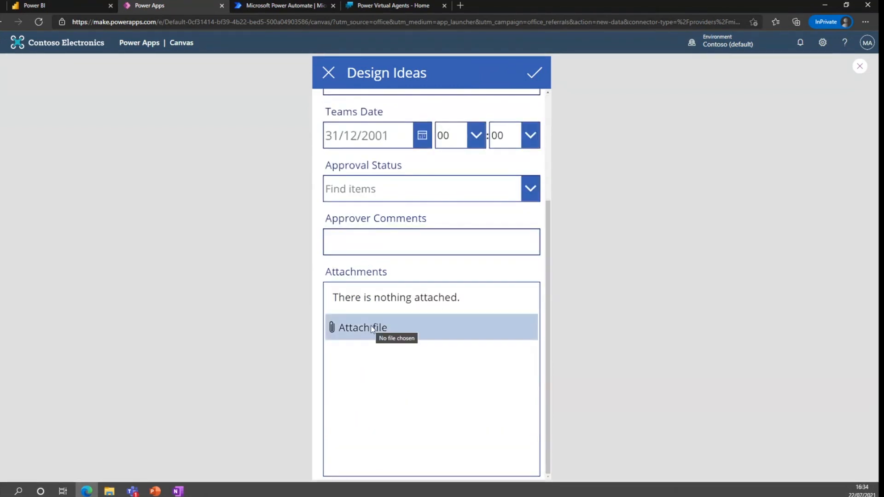
scroll(371, 325, "up", 3)
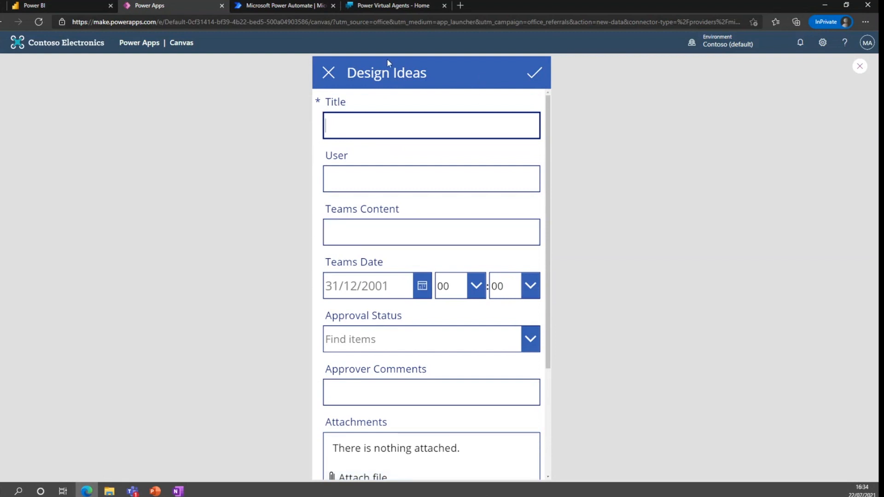
left_click(328, 74)
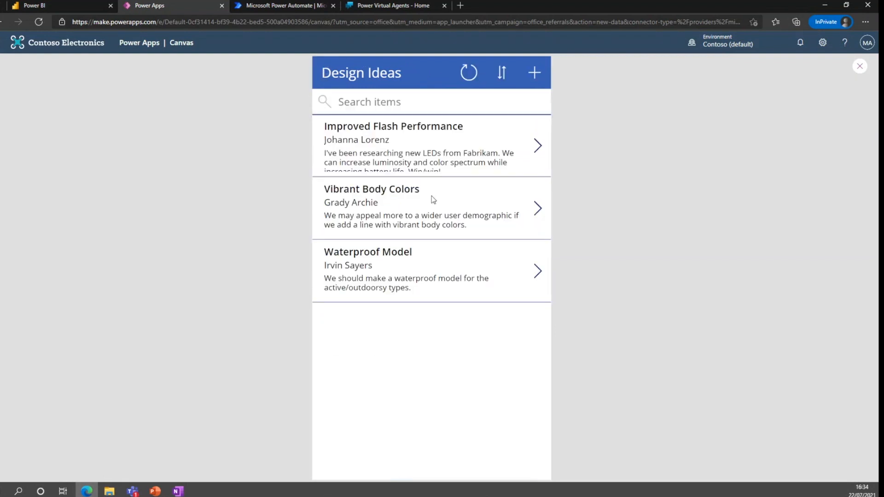
Leave the app studio without saving and navigate back to the Power Apps home page at make.powerapps.com
left_click(4, 45)
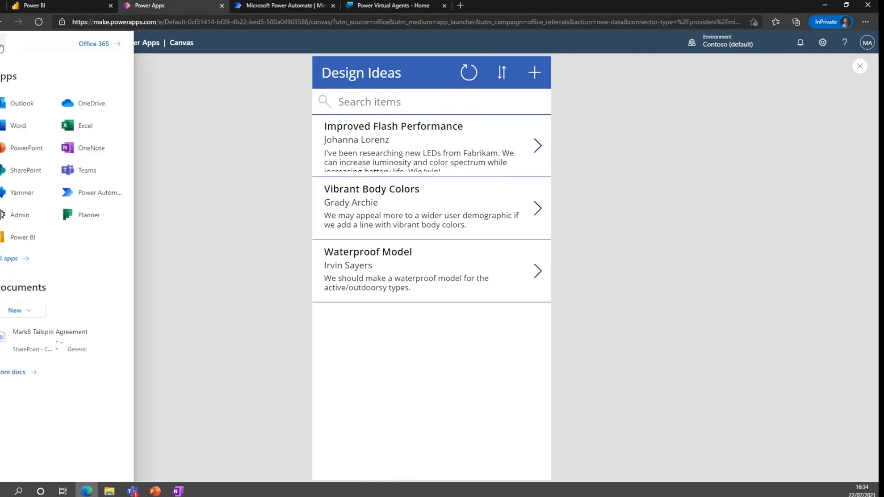
left_click(11, 259)
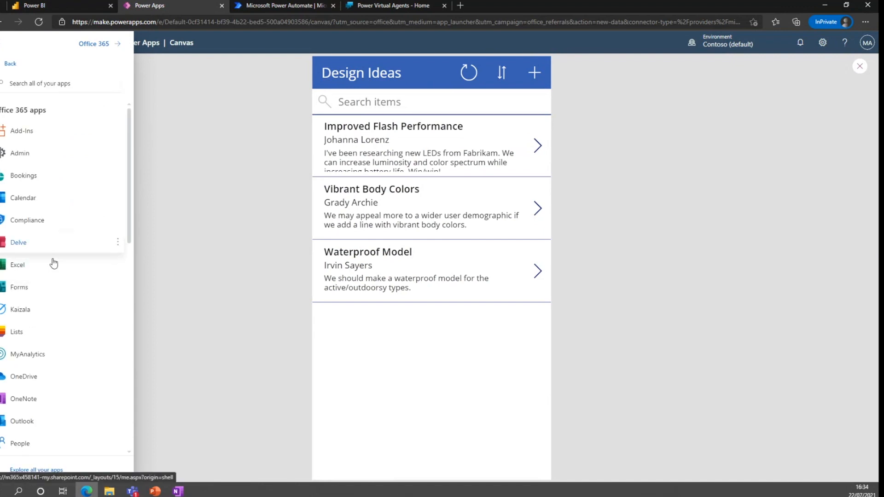
left_click(41, 359)
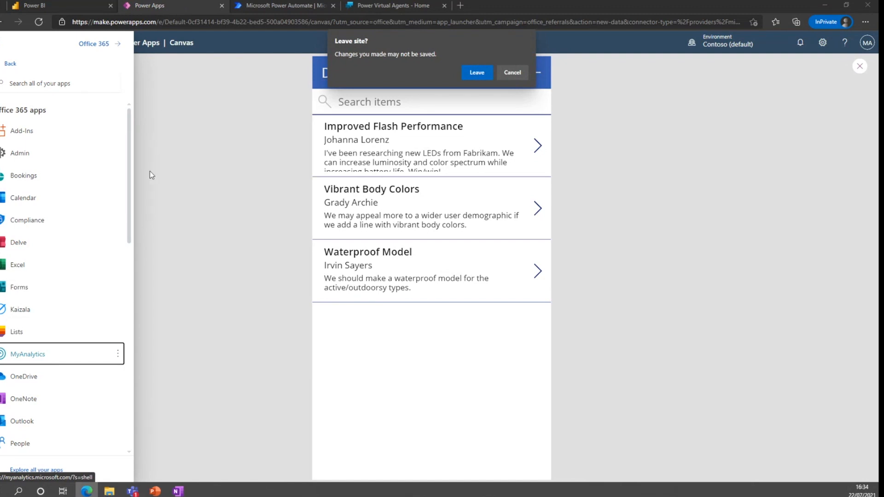
left_click(481, 72)
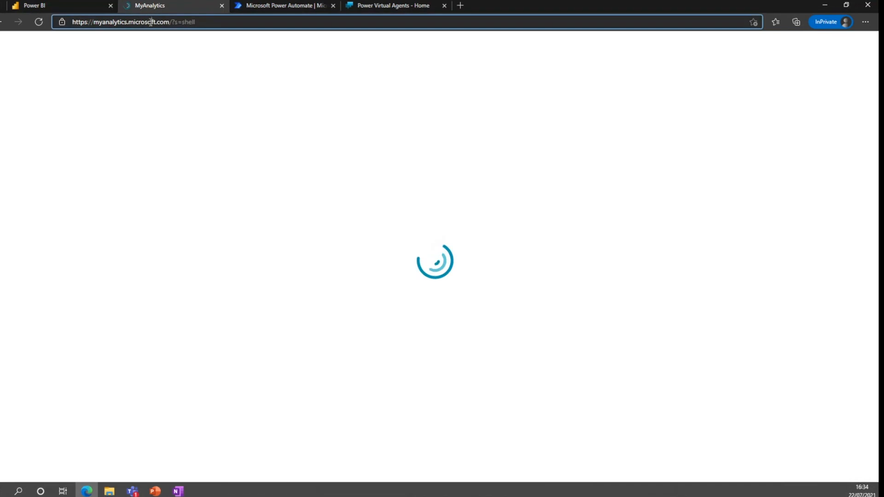
left_click(150, 21)
type("make")
key("Return")
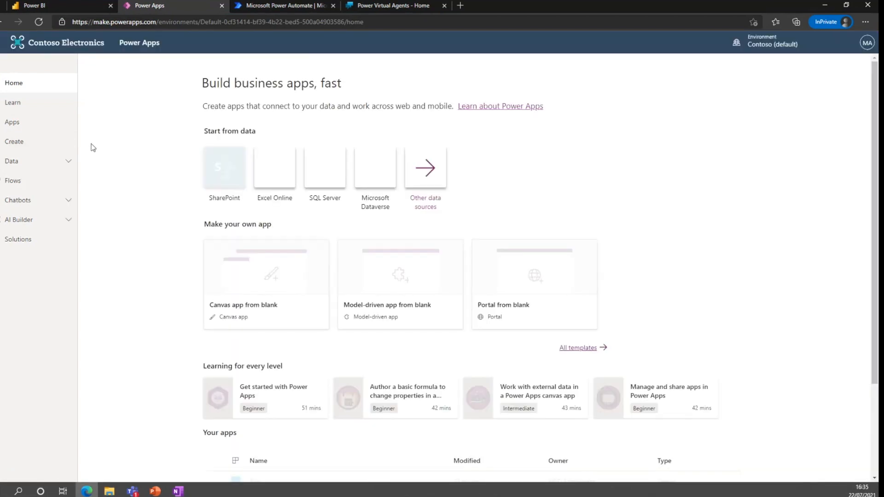
Open the Create page, browse the available app templates, and expand the Data section of the navigation
left_click(22, 143)
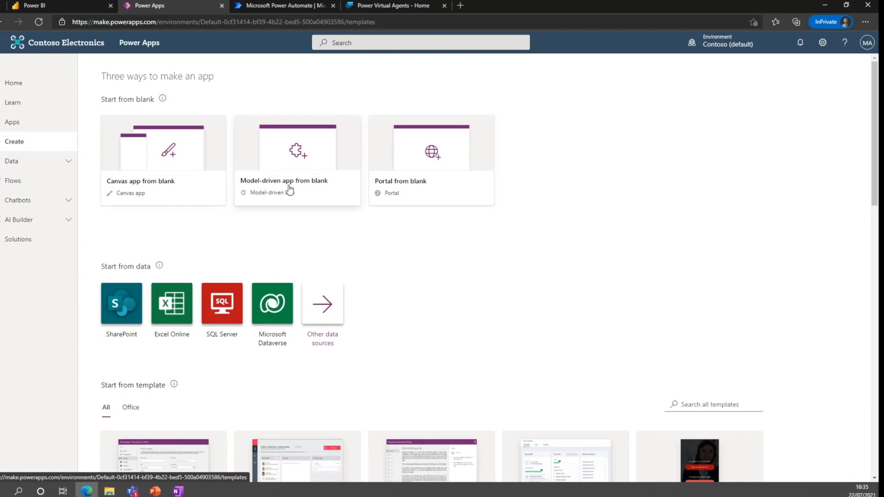
scroll(324, 219, "down", 4)
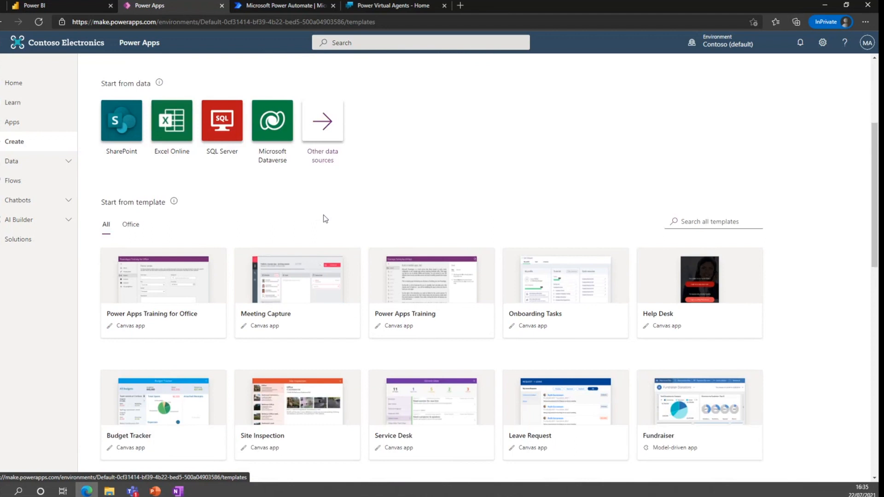
scroll(325, 216, "down", 2)
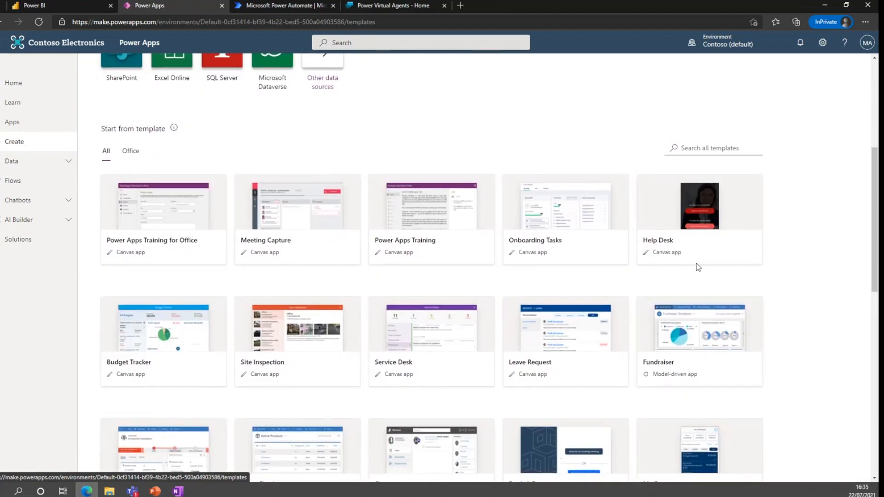
scroll(423, 204, "down", 1)
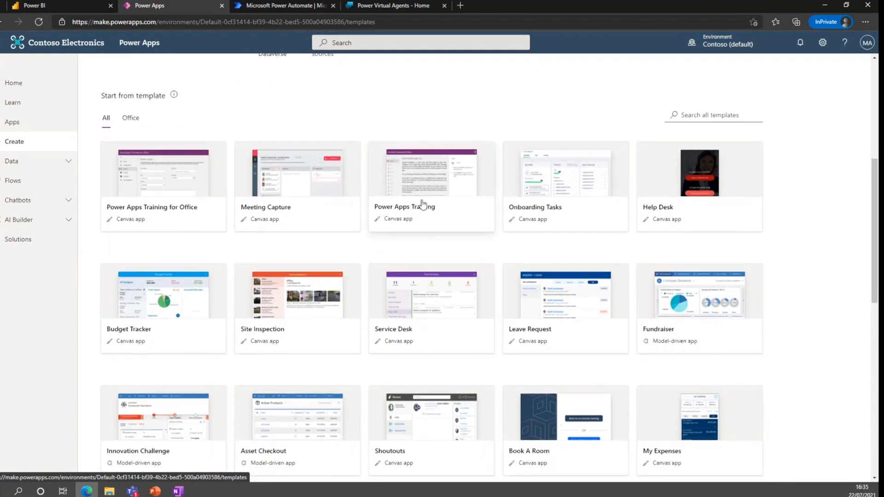
scroll(423, 204, "down", 1)
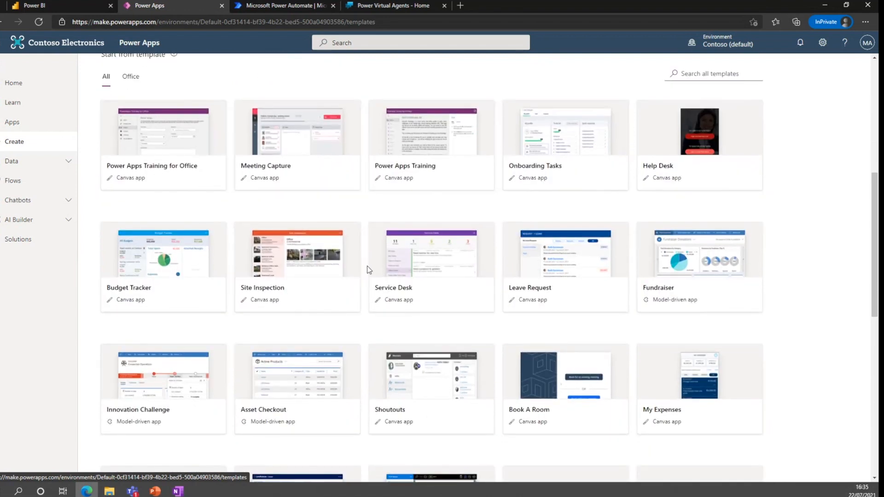
scroll(389, 281, "down", 4)
scroll(394, 267, "down", 3)
scroll(394, 267, "up", 12)
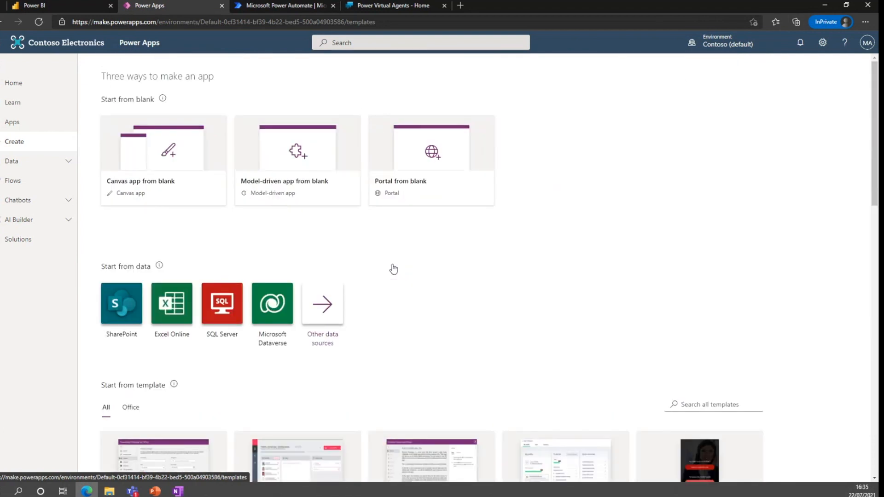
left_click(41, 163)
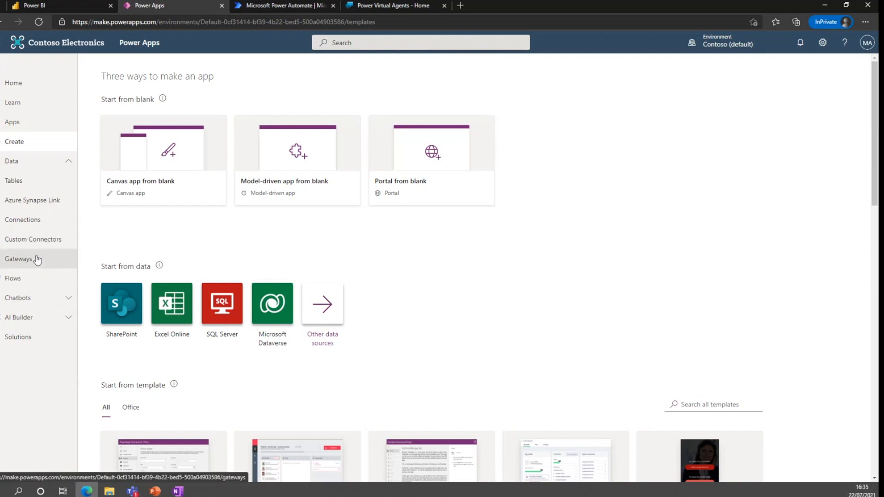
Browse the Connections, Tables and Solutions pages of the Data area
left_click(28, 220)
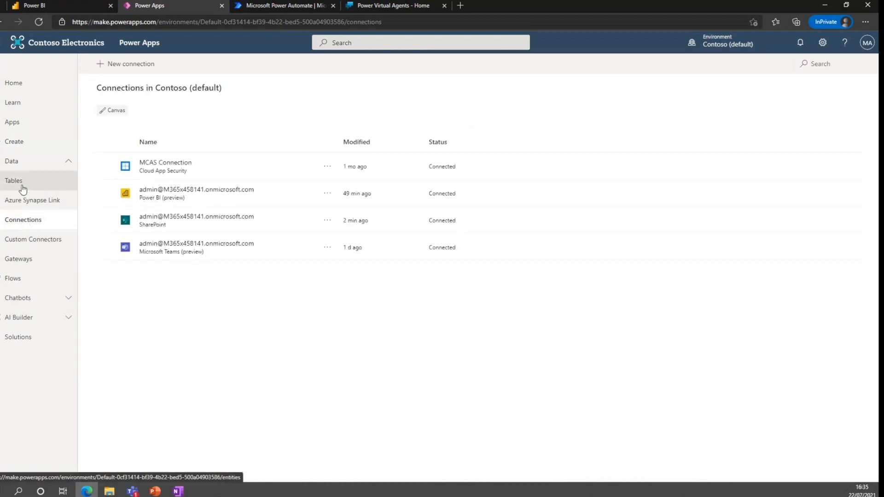
left_click(22, 188)
left_click(20, 222)
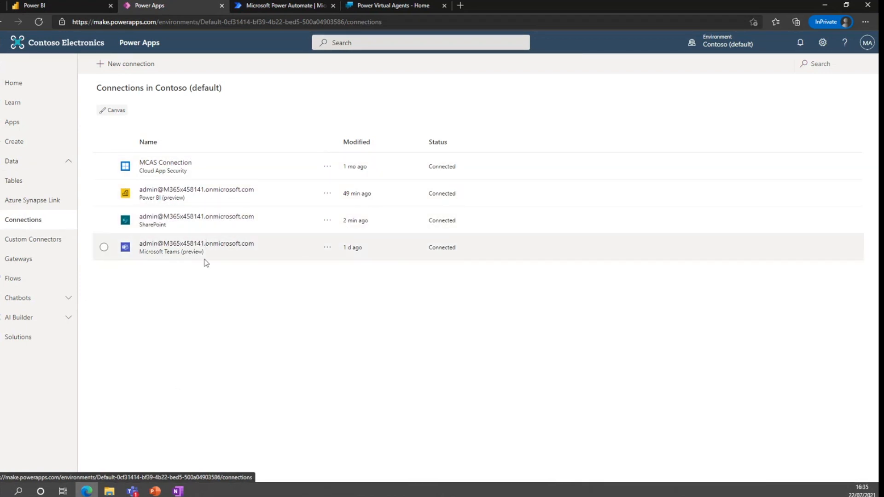
left_click(24, 188)
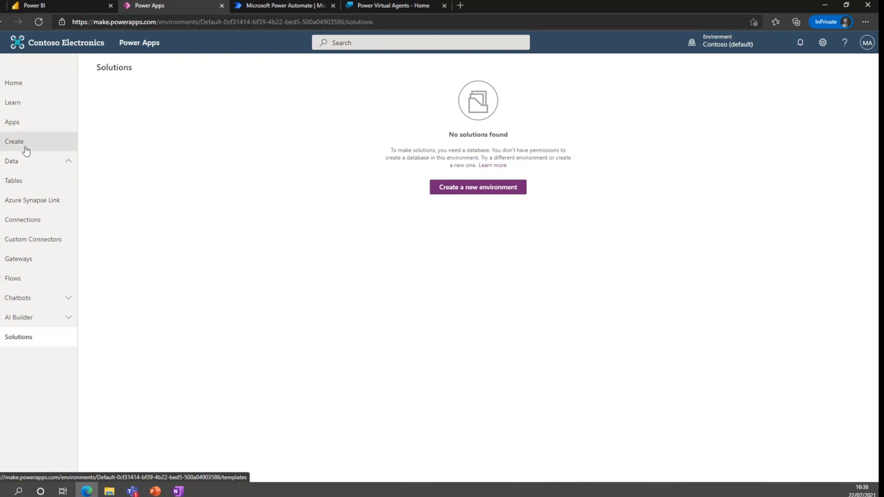
Expand AI Builder, open its Build page, and open then close the new database panel without creating one
left_click(69, 322)
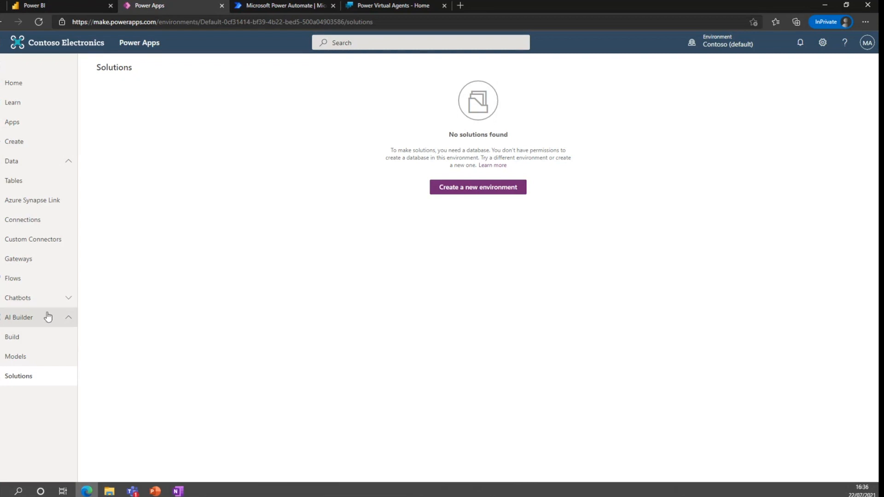
left_click(31, 337)
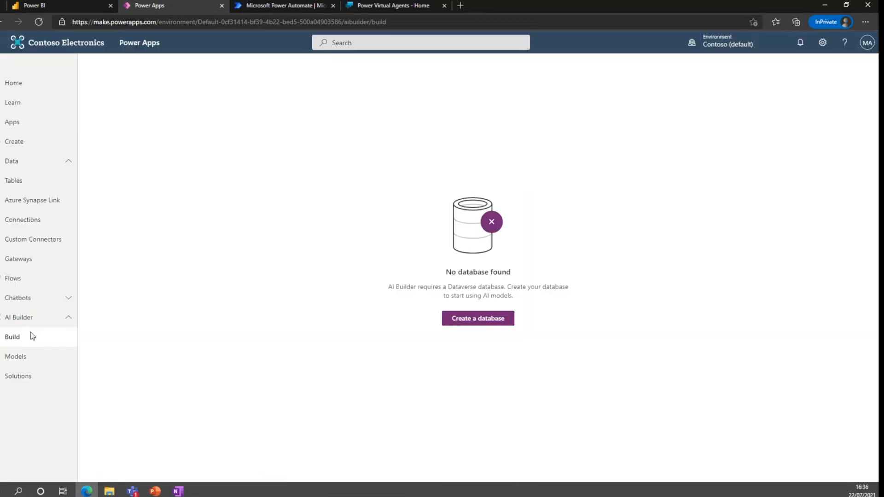
left_click(489, 325)
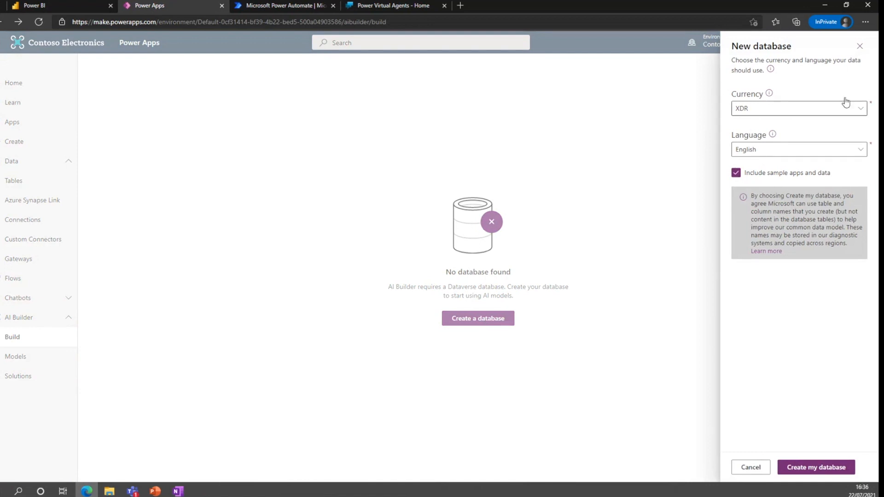
left_click(860, 46)
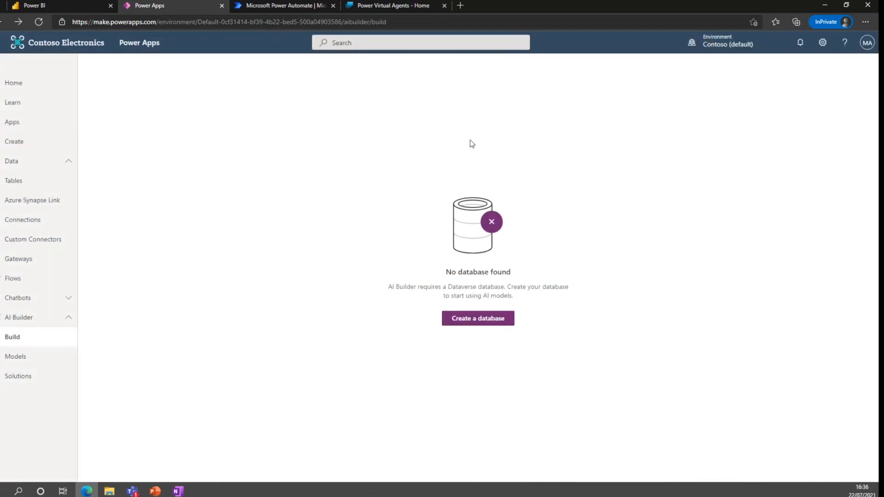
Open the apps list, play the Test app, and return to the Power Apps home tab
left_click(21, 121)
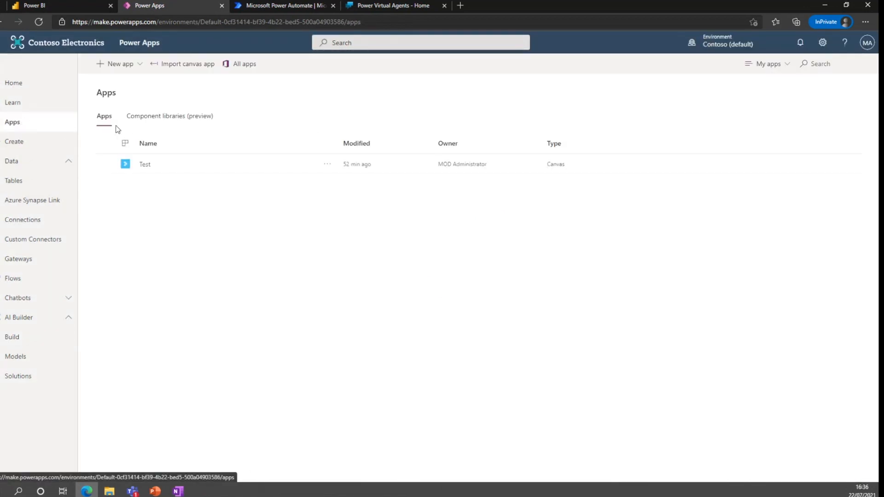
left_click(144, 165)
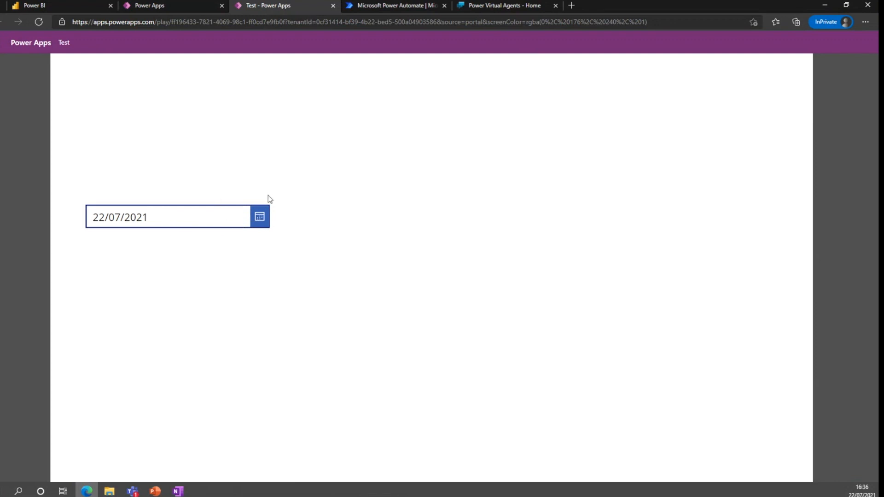
left_click(177, 6)
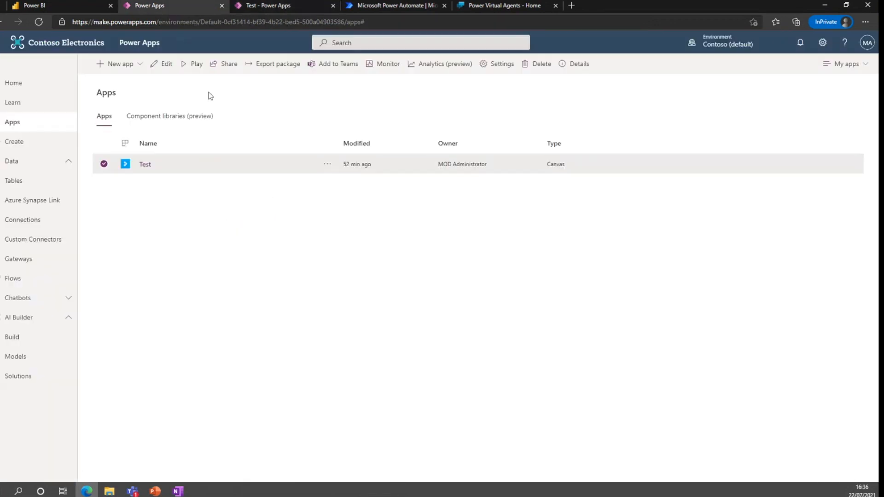
Open the Test canvas app for editing and skip the welcome dialog
left_click(328, 164)
left_click(343, 180)
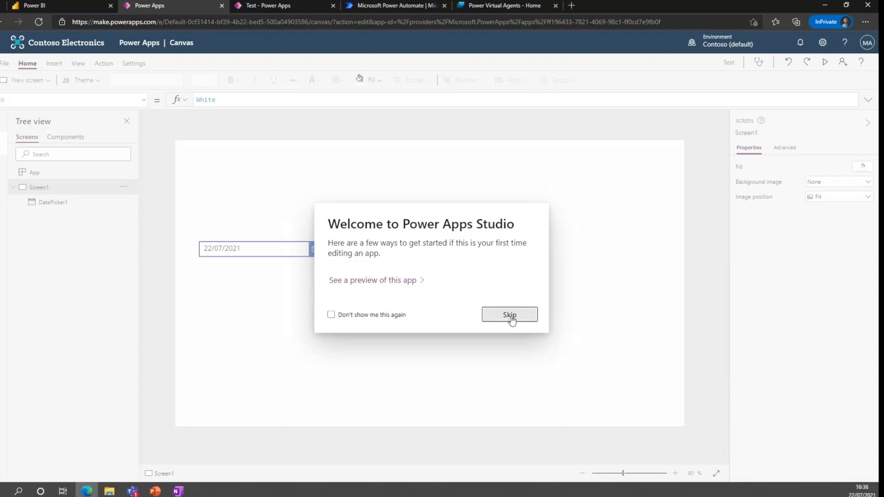
left_click(511, 317)
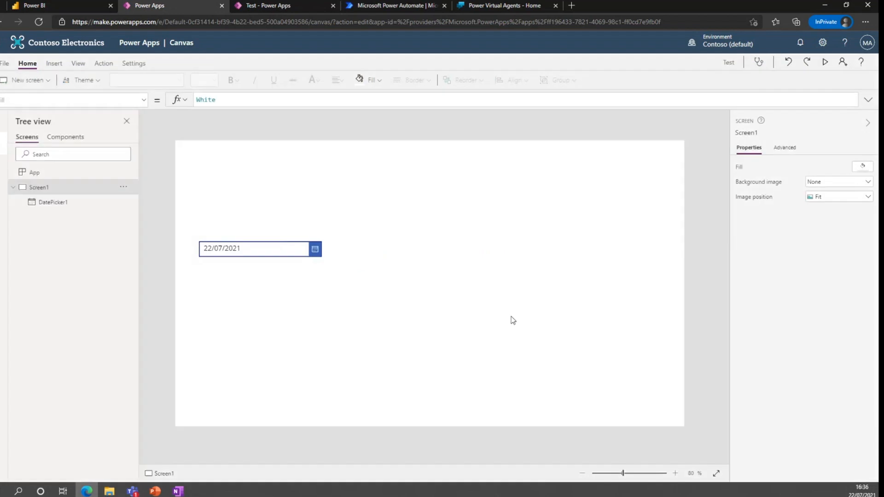
Insert a text label onto the screen and set its text to "Demo"
left_click(4, 164)
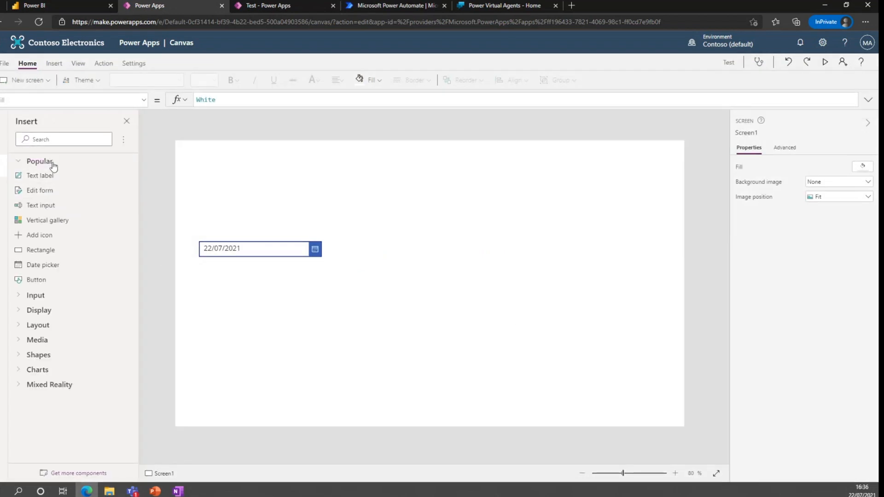
left_click_drag(46, 175, 274, 178)
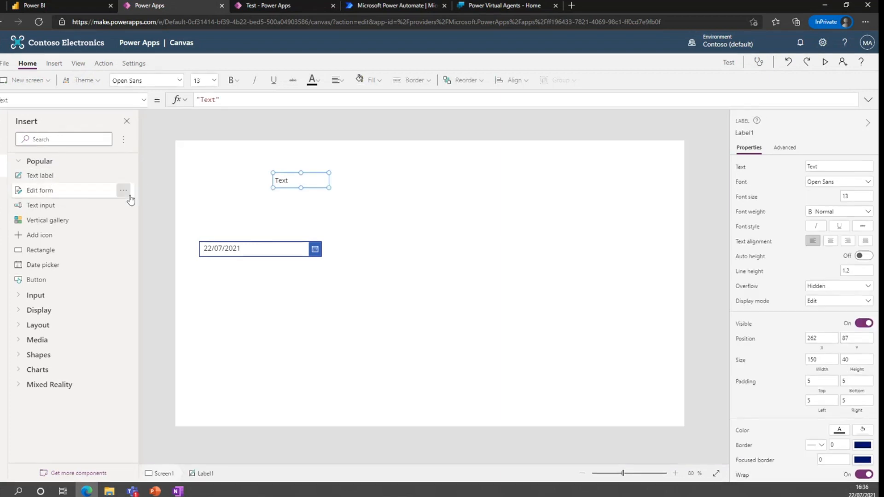
left_click(213, 100)
key("BackSpace")
key("BackSpace")
key("BackSpace")
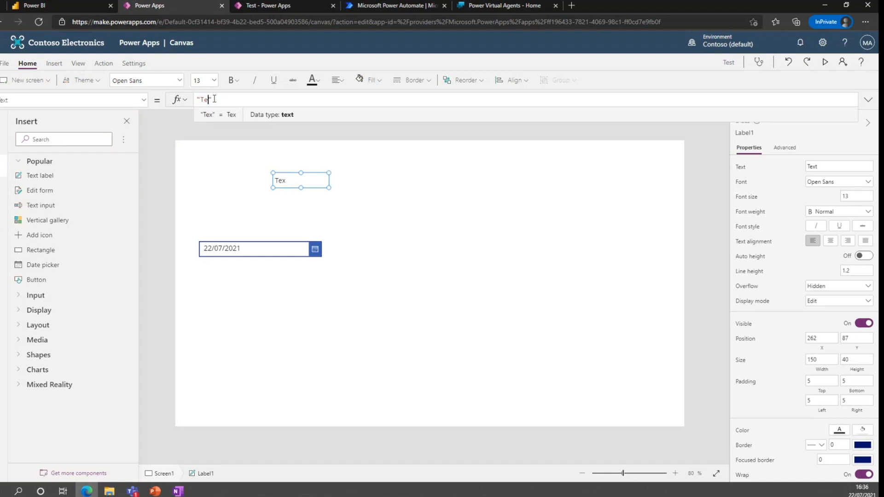
type("Demo")
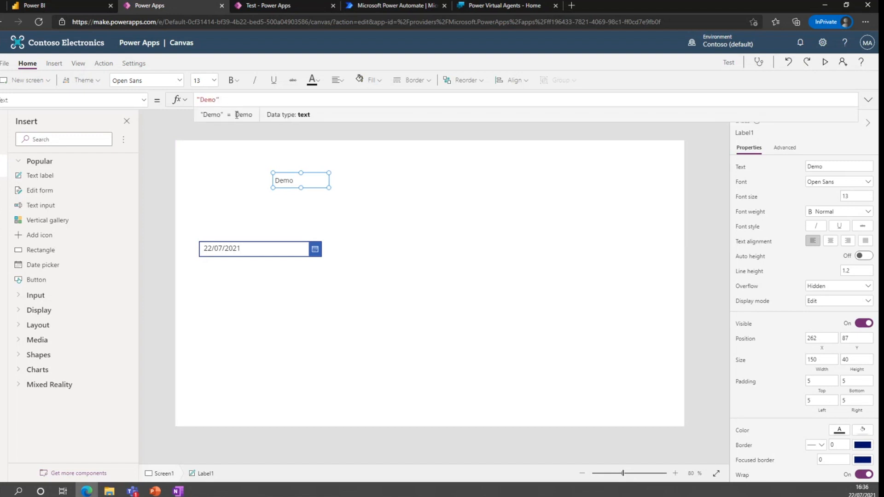
Move and widen the label to sit just above the date picker, and change its text to "Date Raised"
left_click(313, 173)
left_click_drag(313, 172, 317, 222)
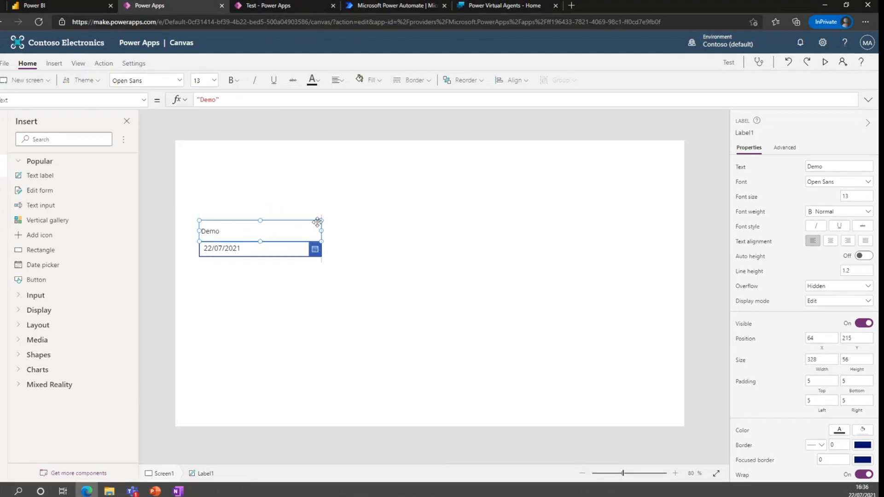
left_click(212, 101)
key("BackSpace")
key("BackSpace")
key("BackSpace")
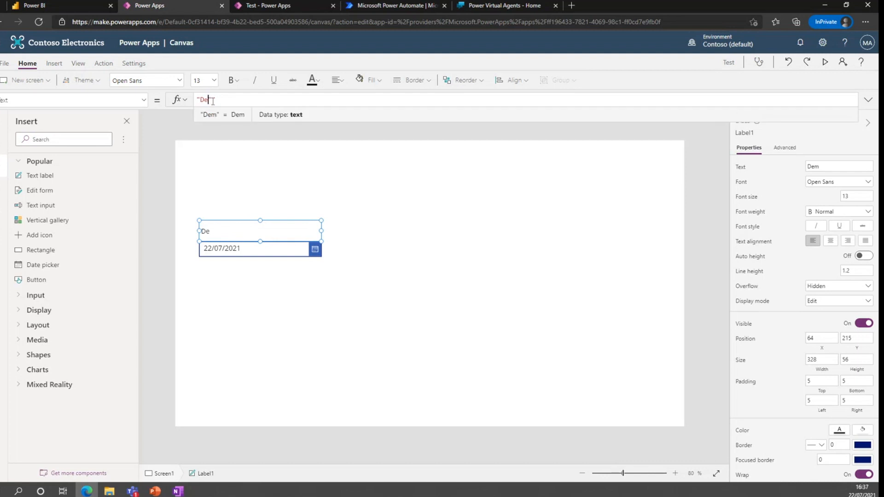
type("ate ")
type("Created")
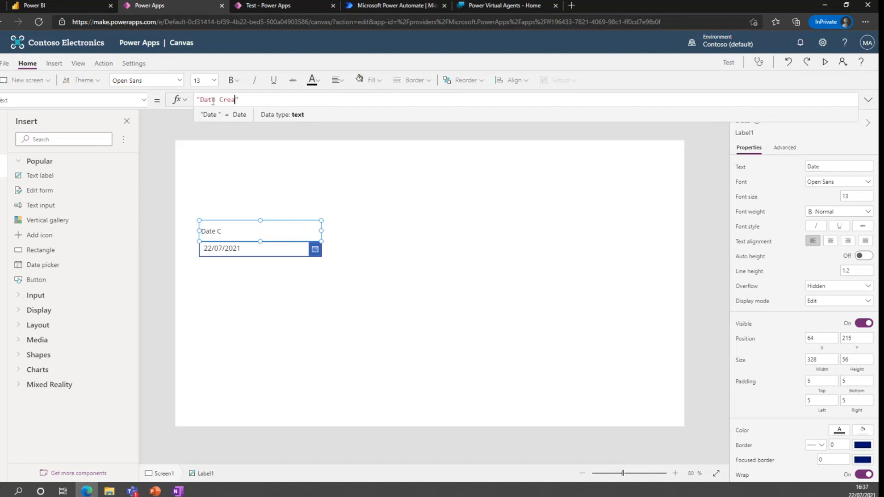
type("==")
key("BackSpace")
key("BackSpace")
key("BackSpace")
key("BackSpace")
key("BackSpace")
key("BackSpace")
key("BackSpace")
key("BackSpace")
key("BackSpace")
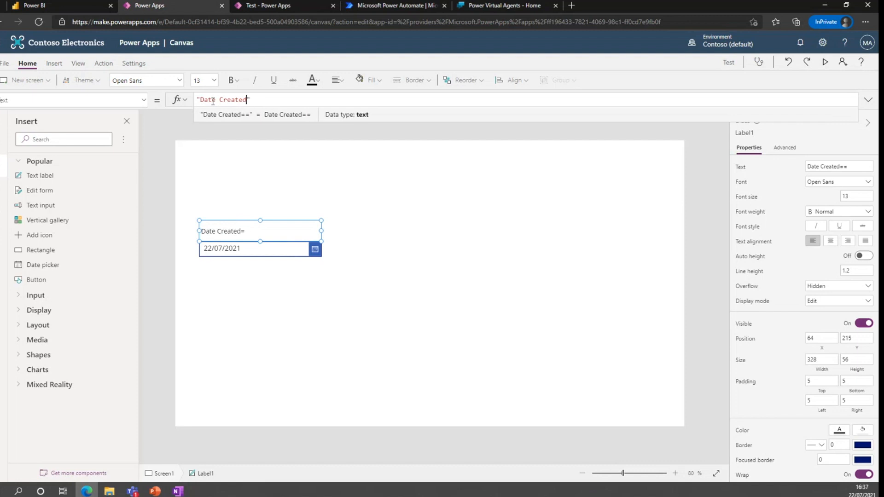
type("Raised")
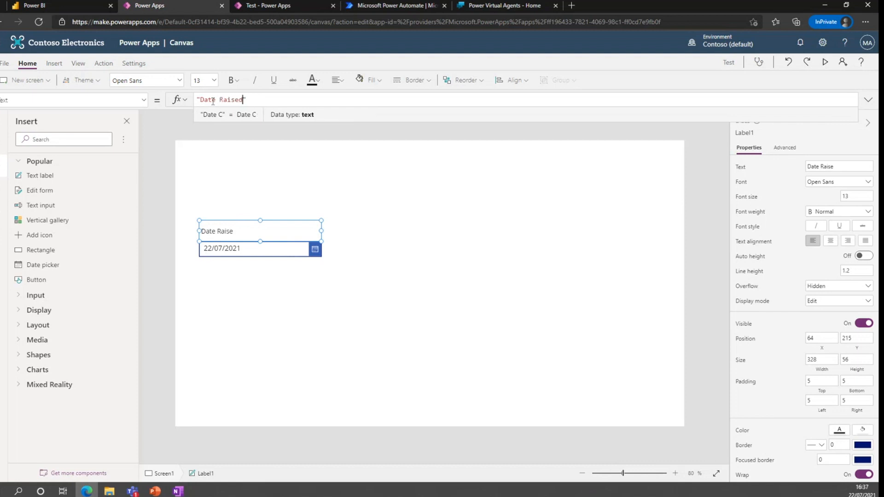
Set the Date Raised label's font weight to Bold
left_click(231, 86)
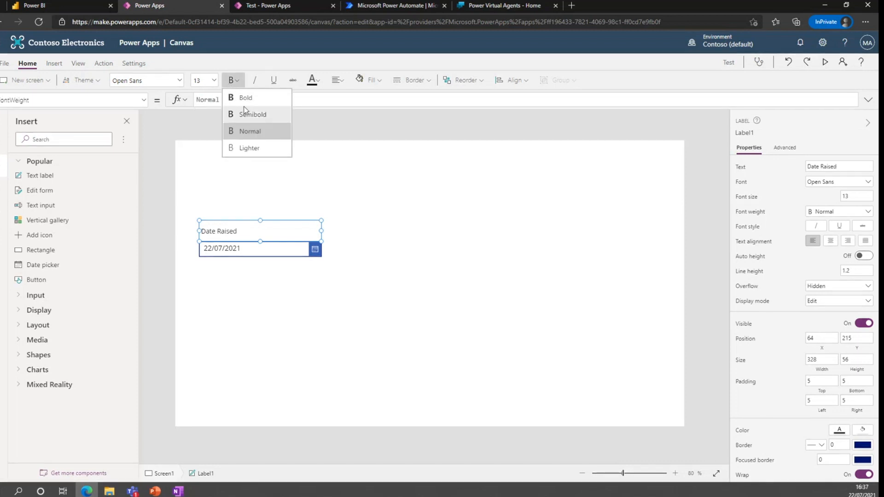
left_click(246, 97)
left_click(330, 266)
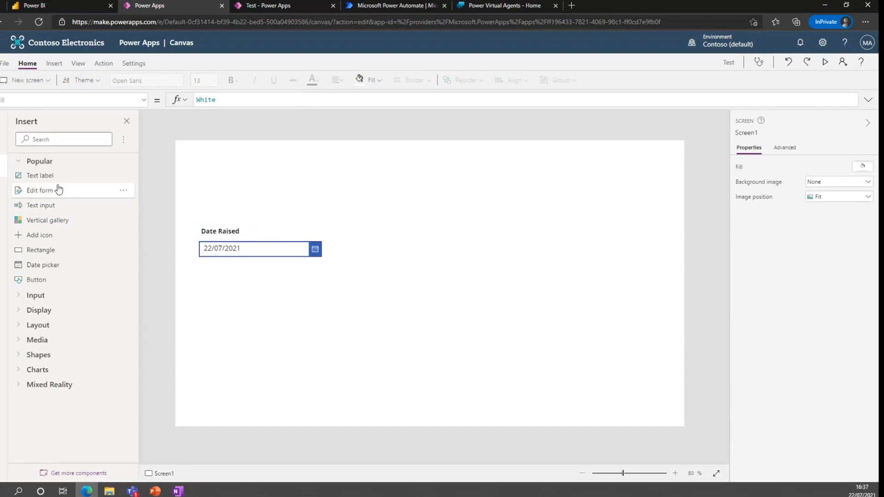
Add a button from the Input controls beside the date picker
left_click(21, 297)
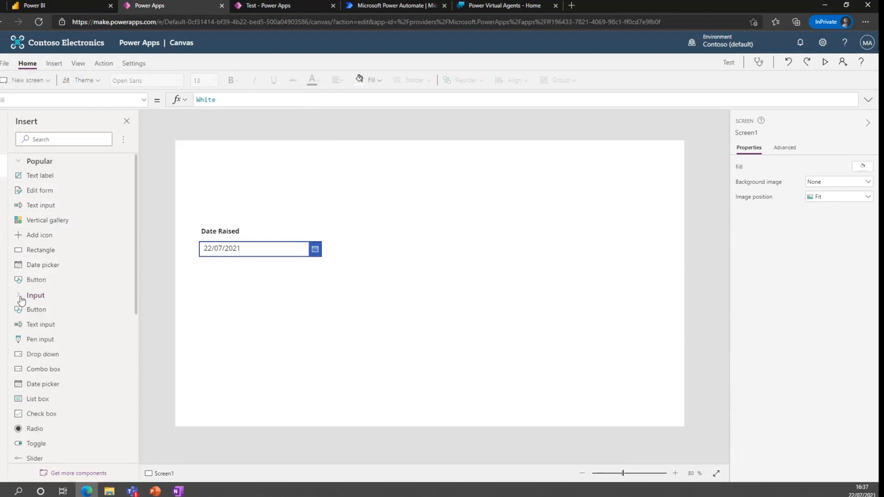
left_click_drag(36, 279, 361, 256)
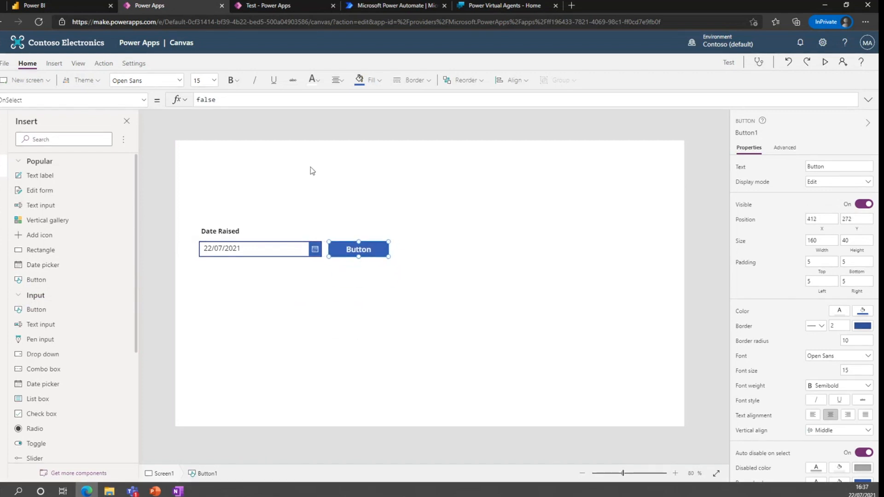